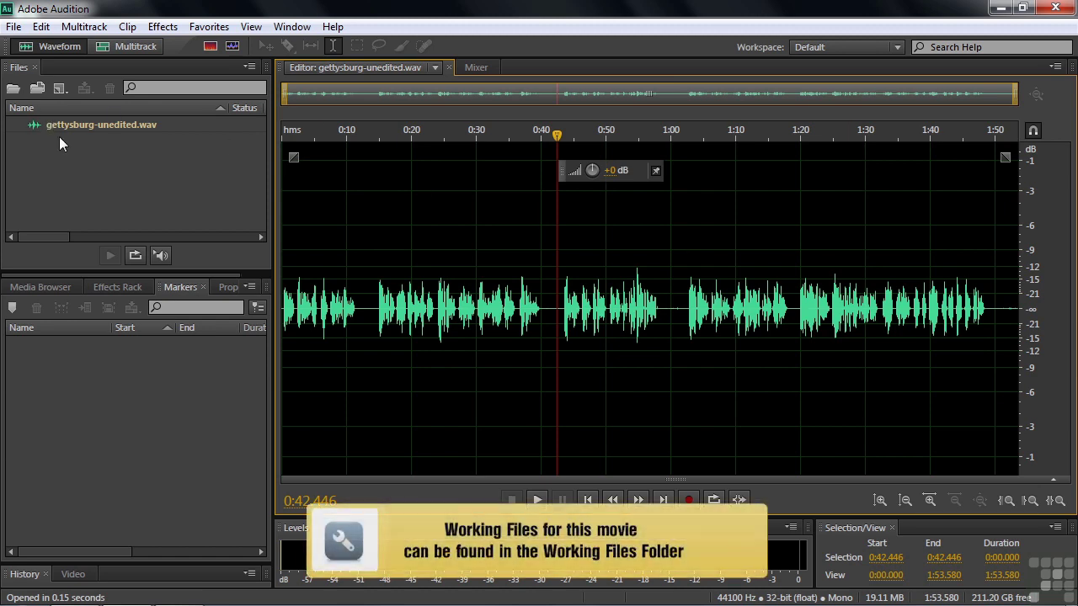
- Dismiss the open-file dialog and select 0:52.182 to 1:20.000 in gettysburg-unedited.wav
double_click(81, 156)
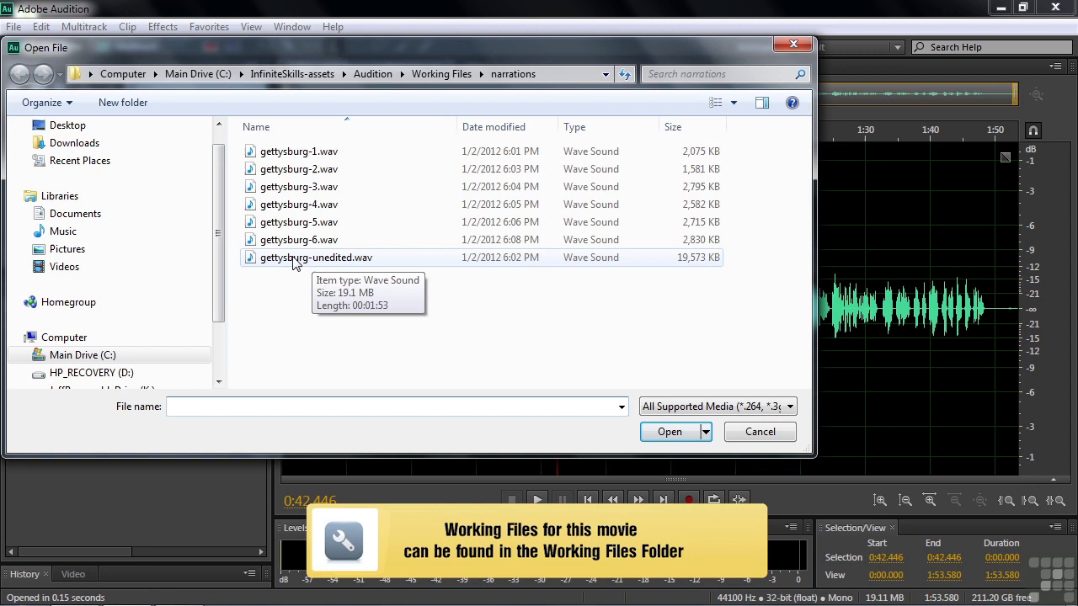
left_click(760, 433)
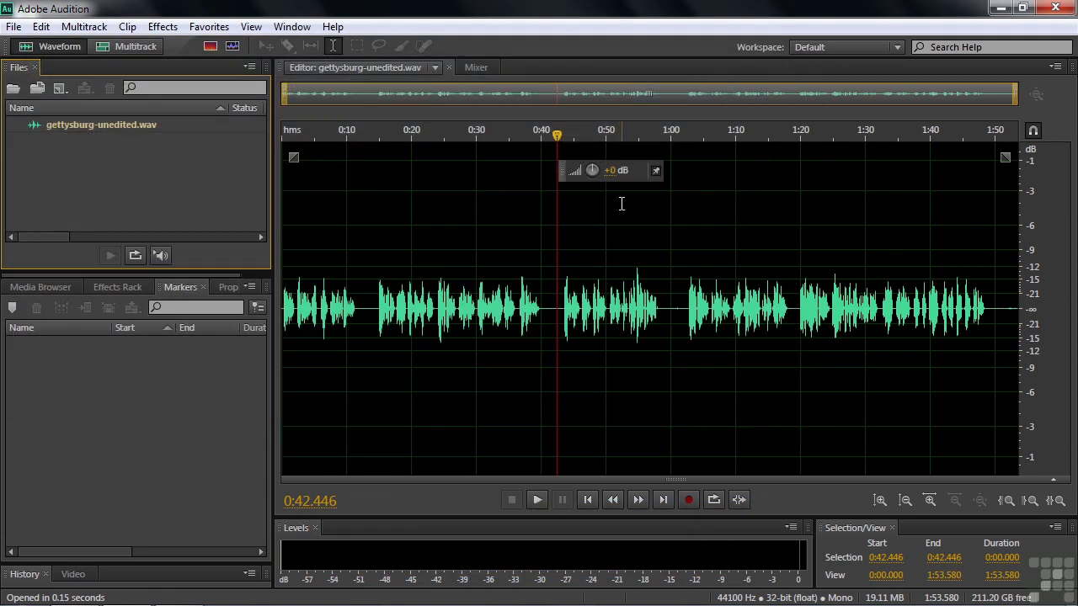
left_click_drag(620, 208, 796, 224)
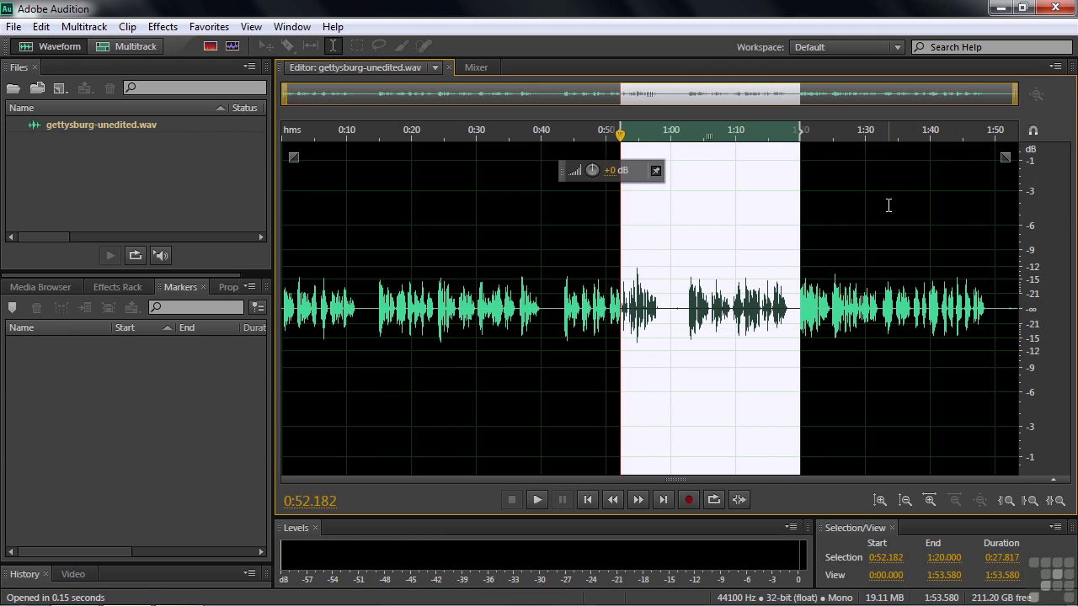
- Turn on snapping, try a zoomed-in selection at 1:11.661, then zoom back out to the whole file
left_click_drag(889, 205, 964, 232)
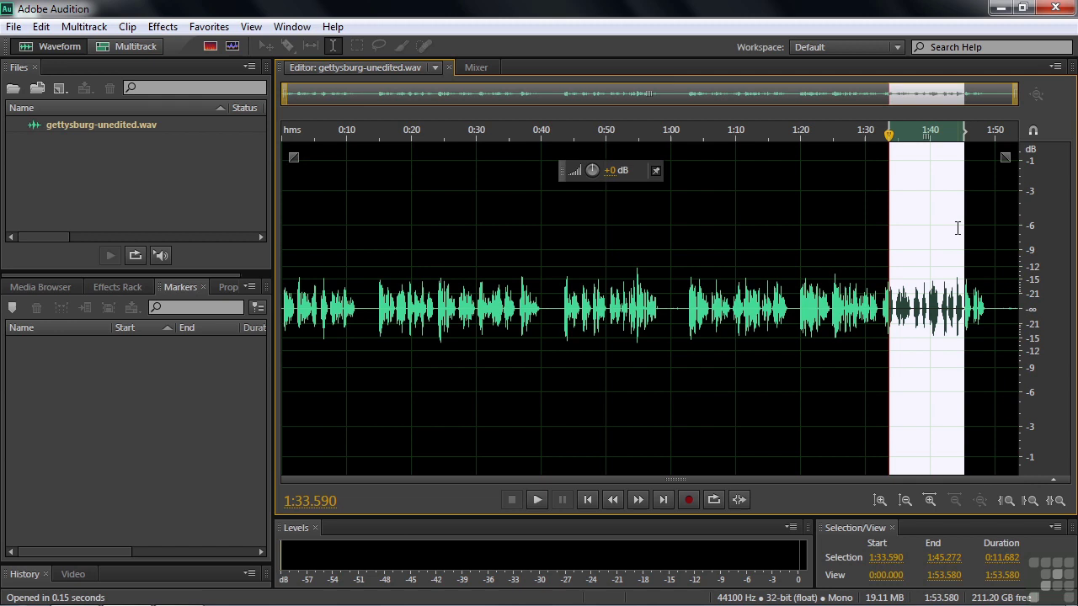
left_click(1033, 131)
left_click_drag(717, 128, 765, 133)
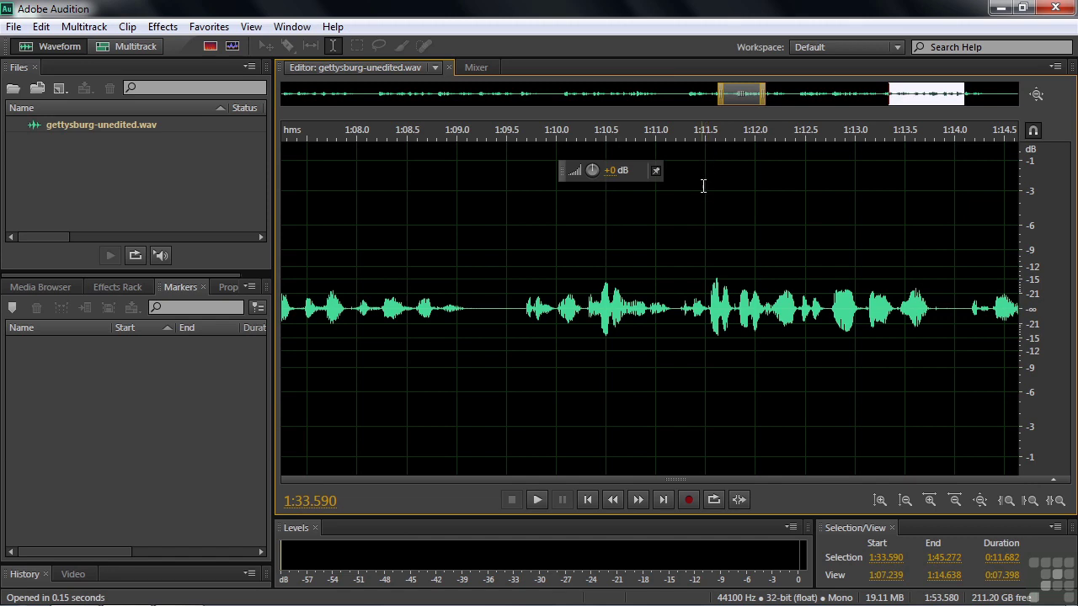
left_click_drag(722, 192, 854, 207)
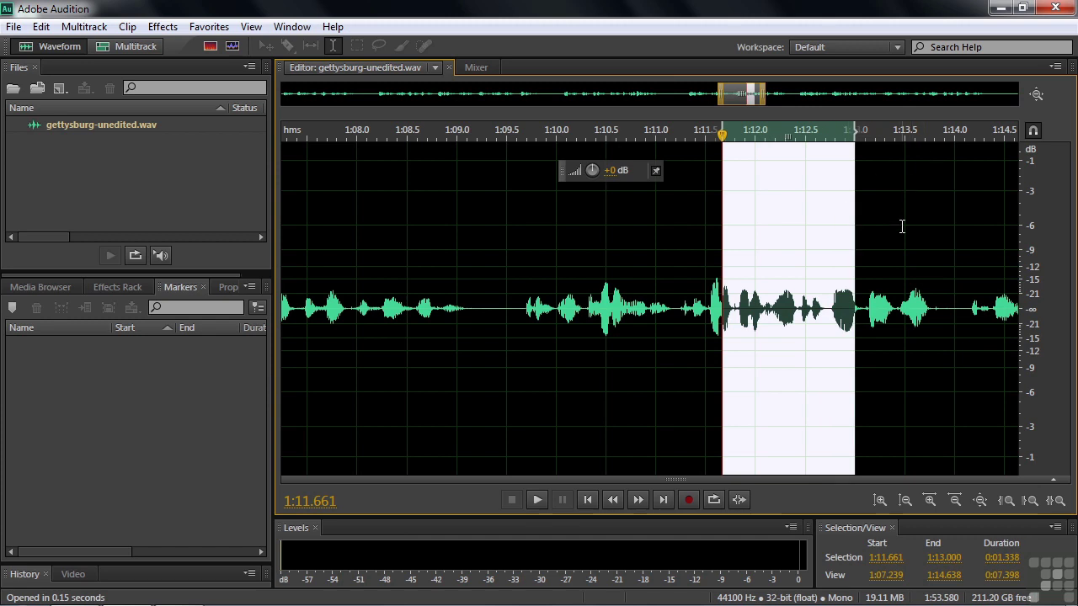
key("backslash")
- Add a cue marker (Marker 08) at 1:02.436
left_click(701, 212)
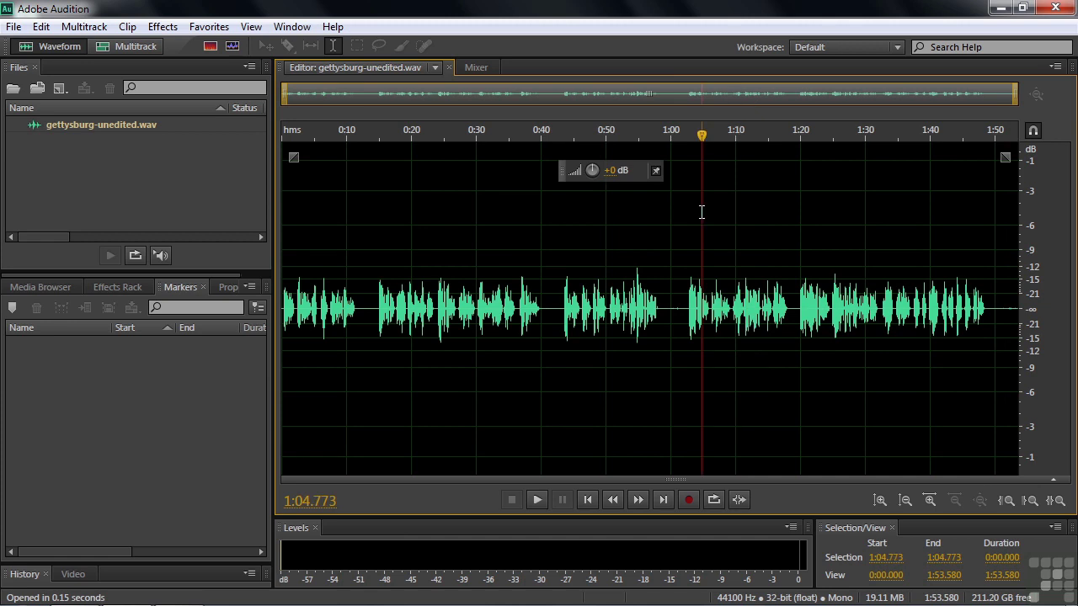
left_click_drag(702, 136, 687, 141)
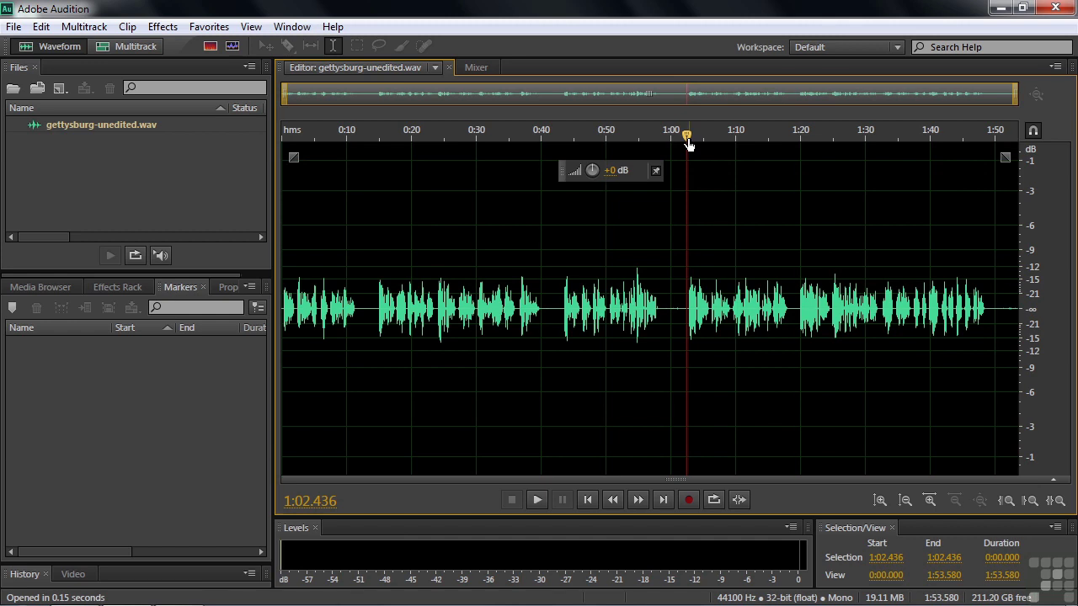
key("m")
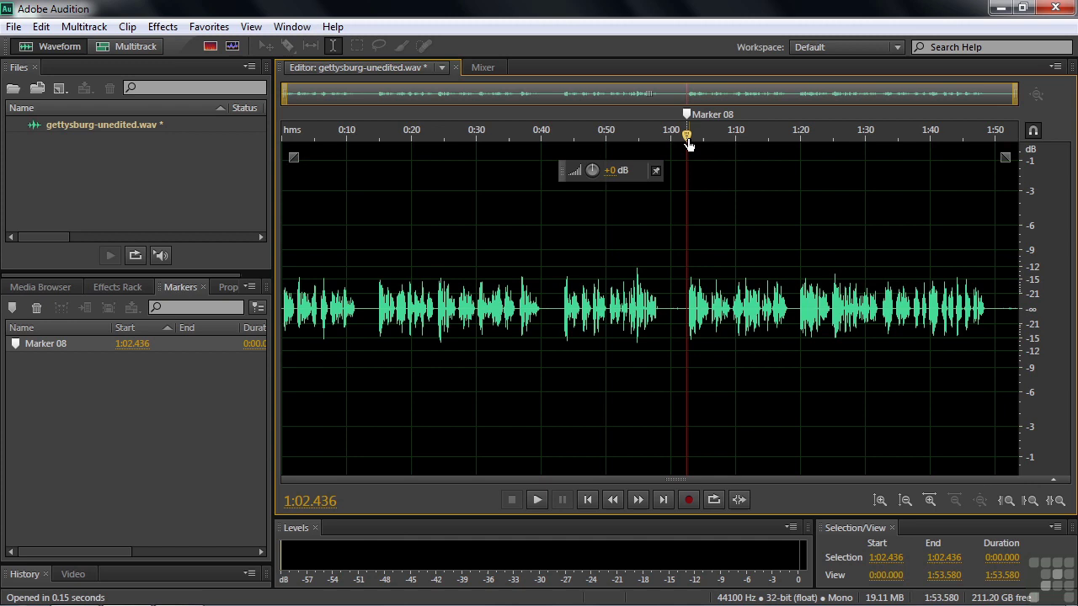
- Create range marker Marker 09 spanning 0:42.835 to 0:58.542
left_click_drag(688, 145, 642, 142)
left_click_drag(662, 303, 685, 310)
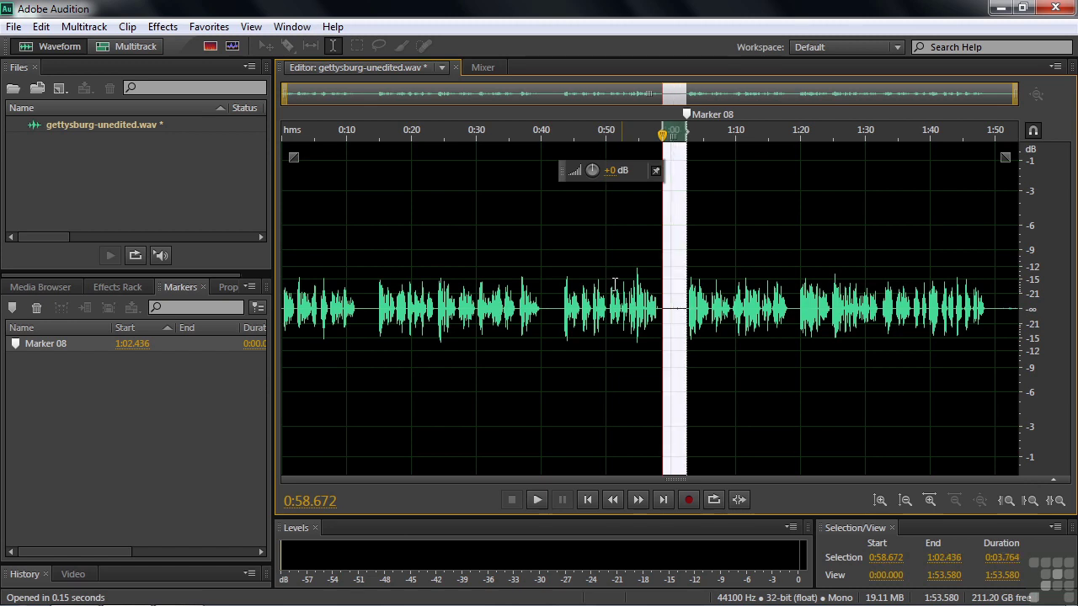
left_click(554, 257)
left_click_drag(560, 271, 661, 285)
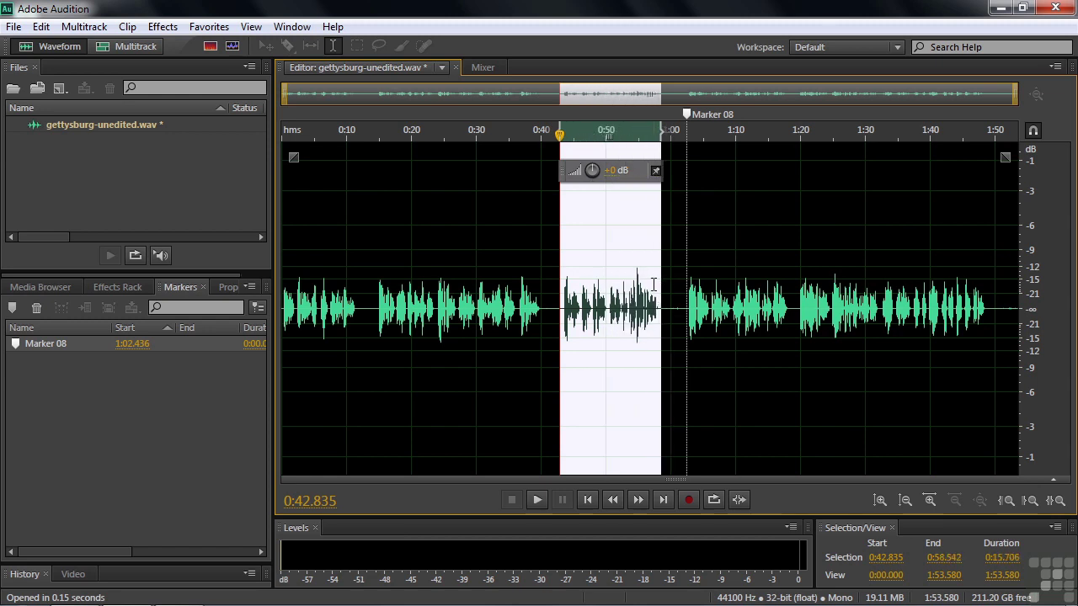
key("m")
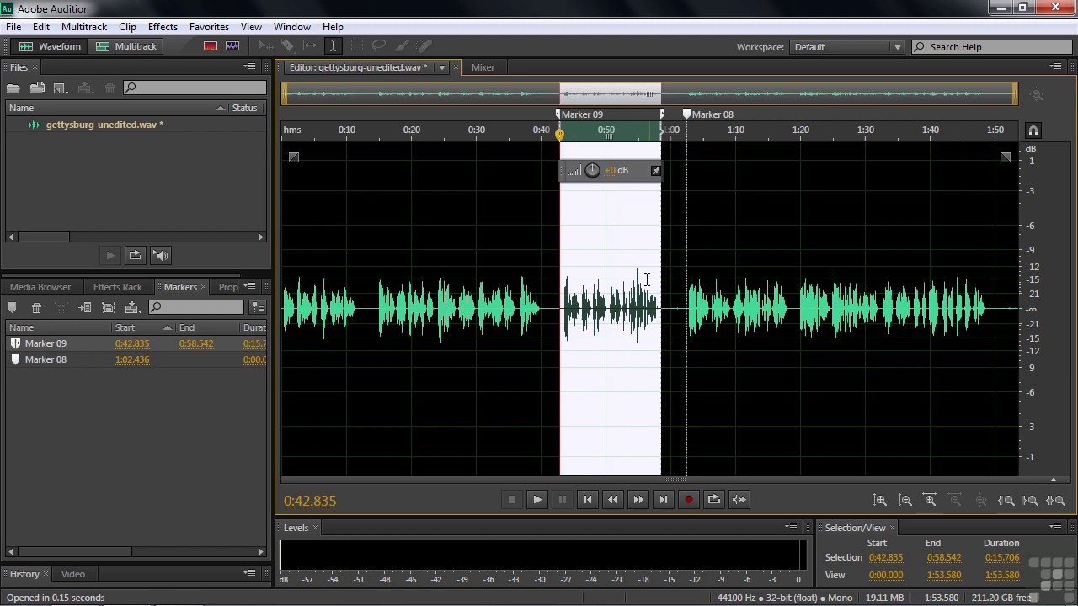
- Test a selection snapping to Marker 09's end, then clear it with the playhead at 0:38.162
left_click_drag(502, 221, 660, 247)
left_click_drag(789, 220, 563, 234)
left_click(529, 233)
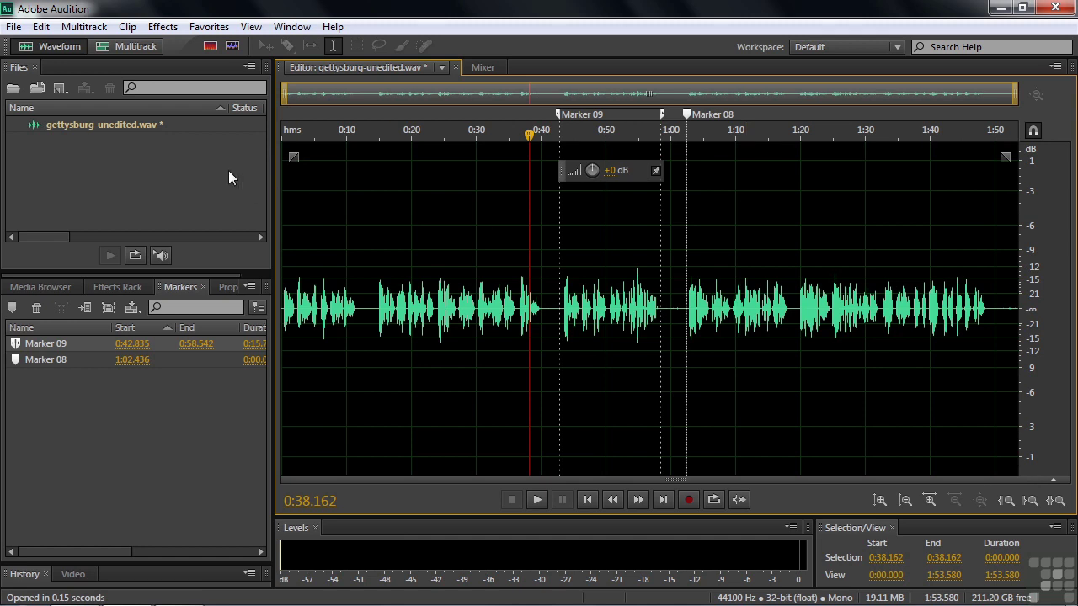
- Show the Edit > Snapping submenu with snapping, Snap to Markers and Snap to Ruler (Coarse) checked
left_click(40, 29)
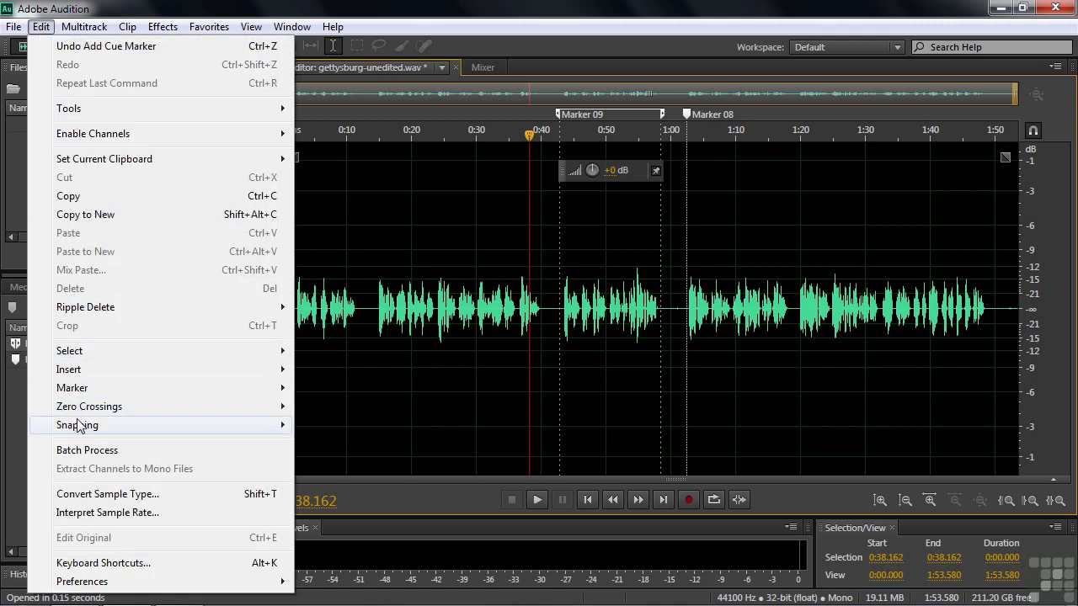
mouse_move(99, 436)
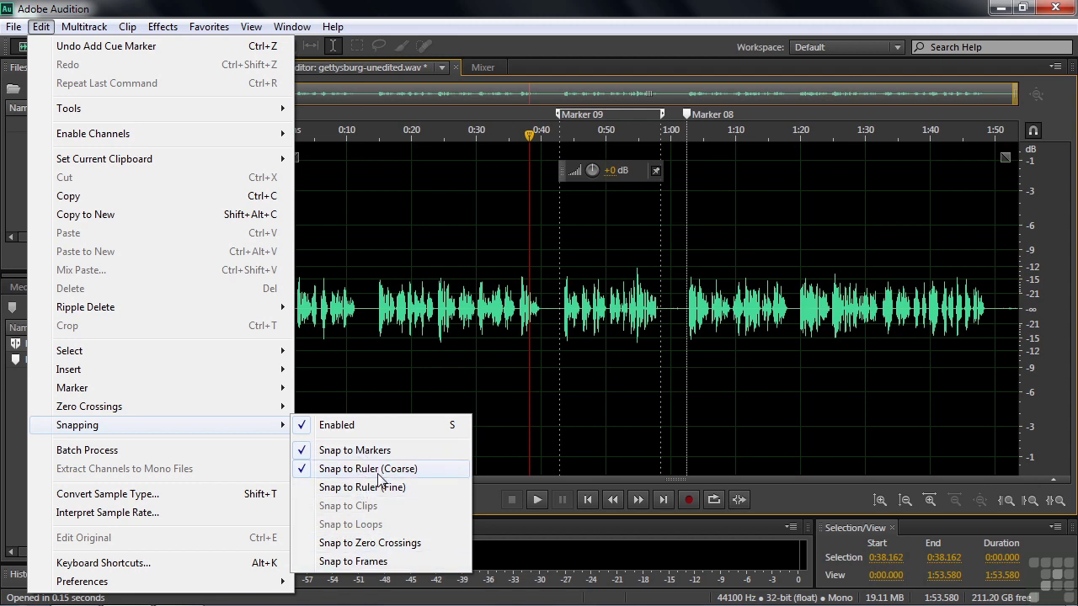
key("s")
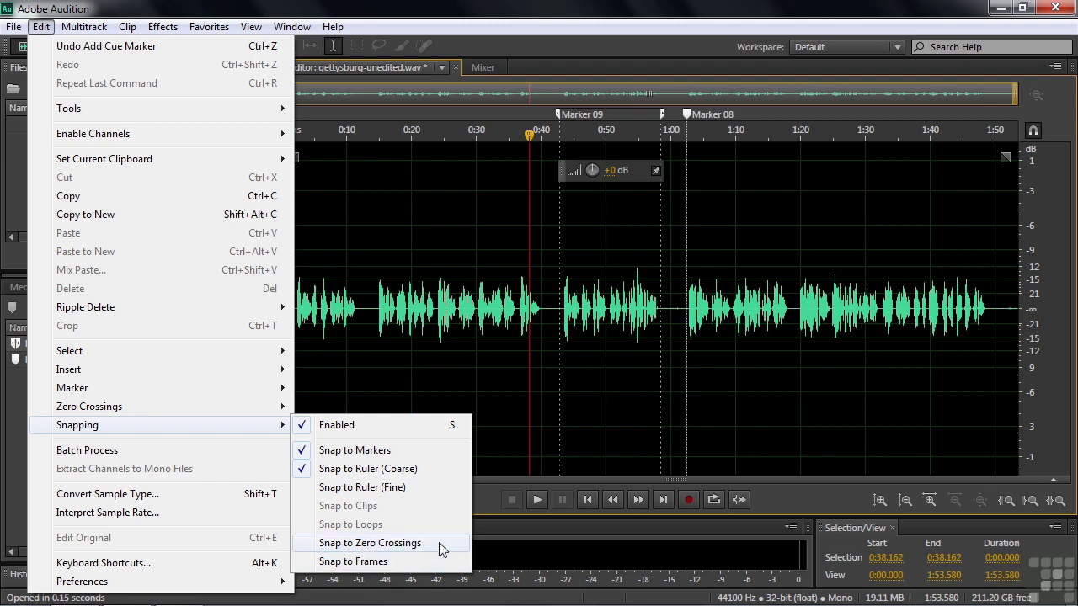
- Enable Snap to Zero Crossings and confirm it is checked in Edit > Snapping
left_click(304, 544)
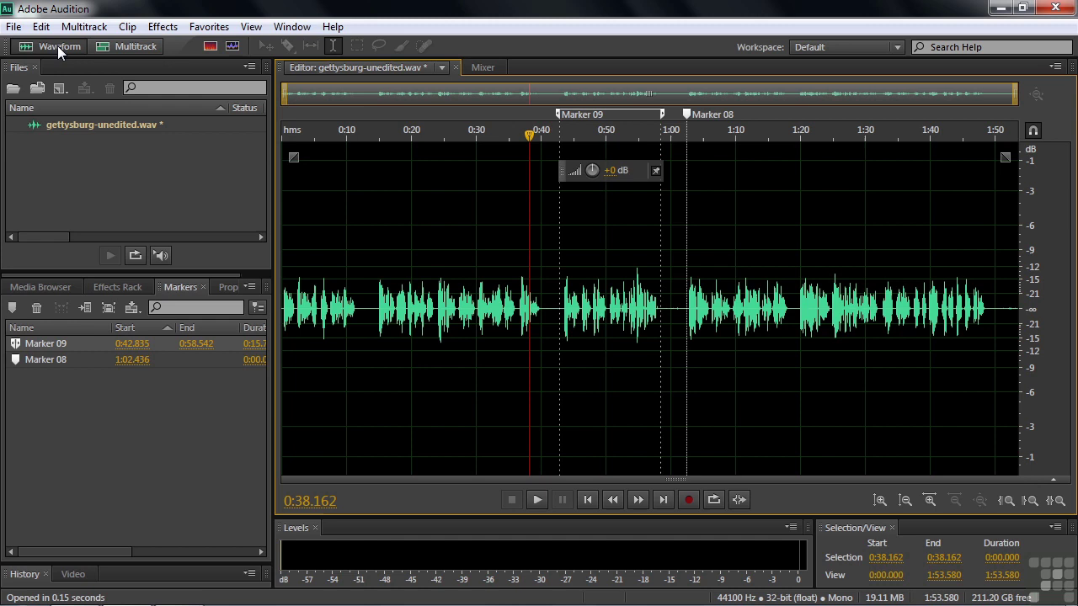
left_click(42, 28)
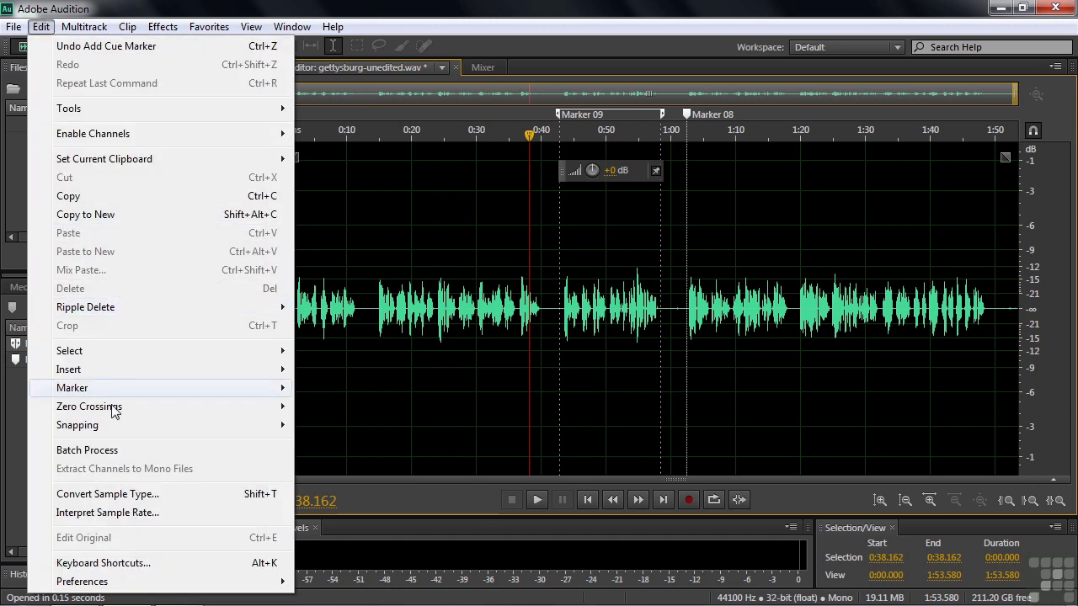
mouse_move(85, 426)
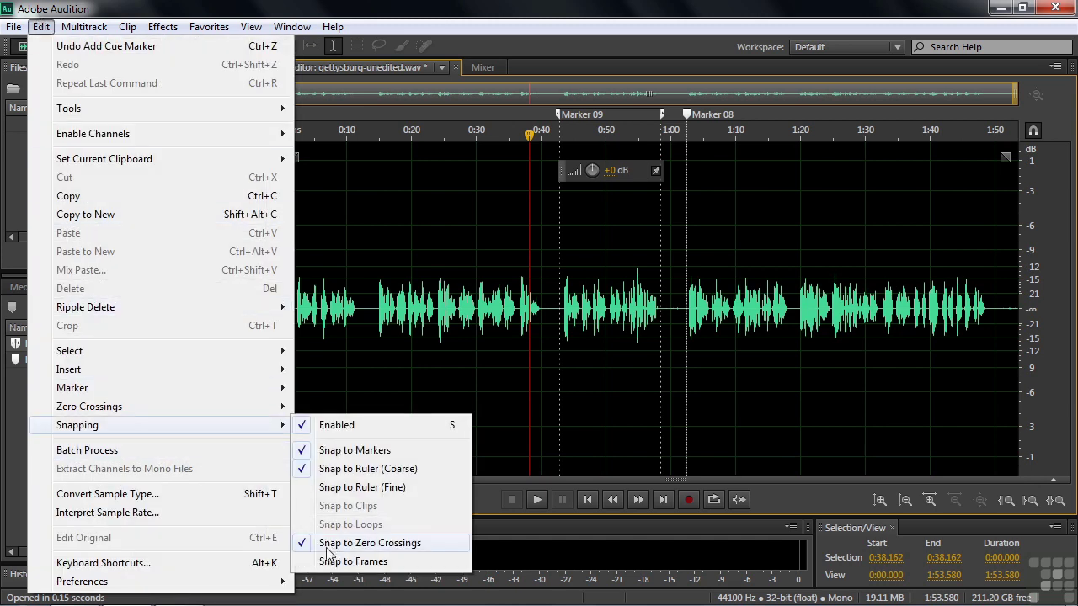
left_click(463, 52)
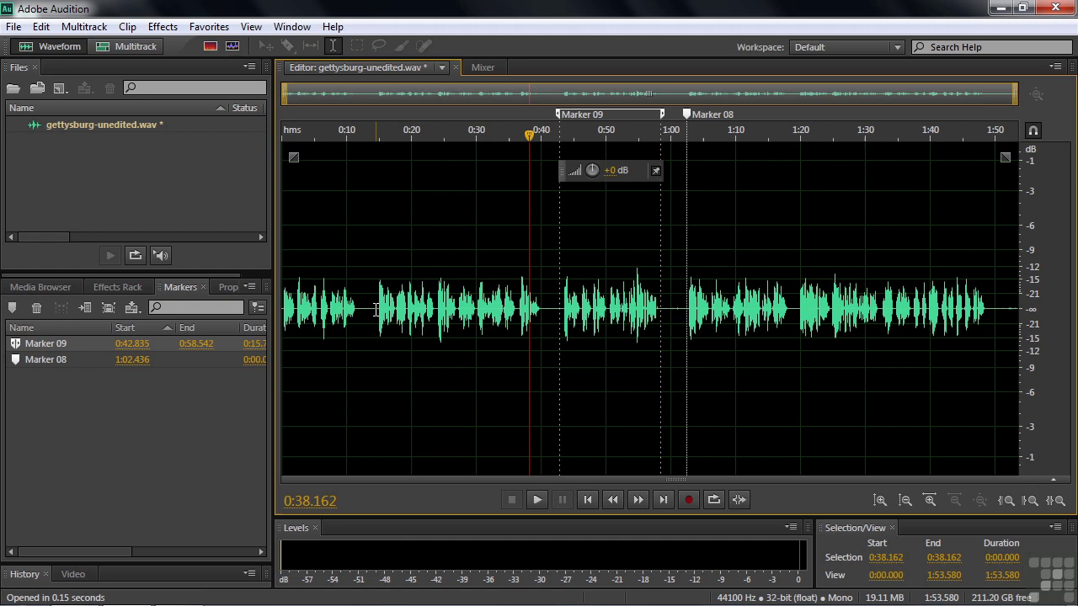
left_click(41, 26)
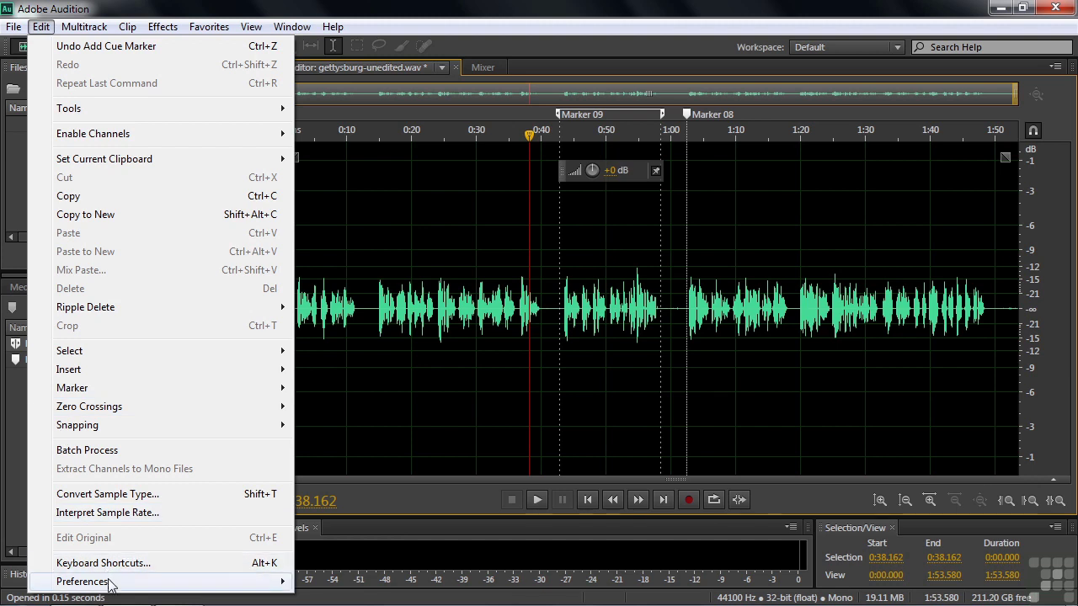
mouse_move(72, 581)
left_click(354, 451)
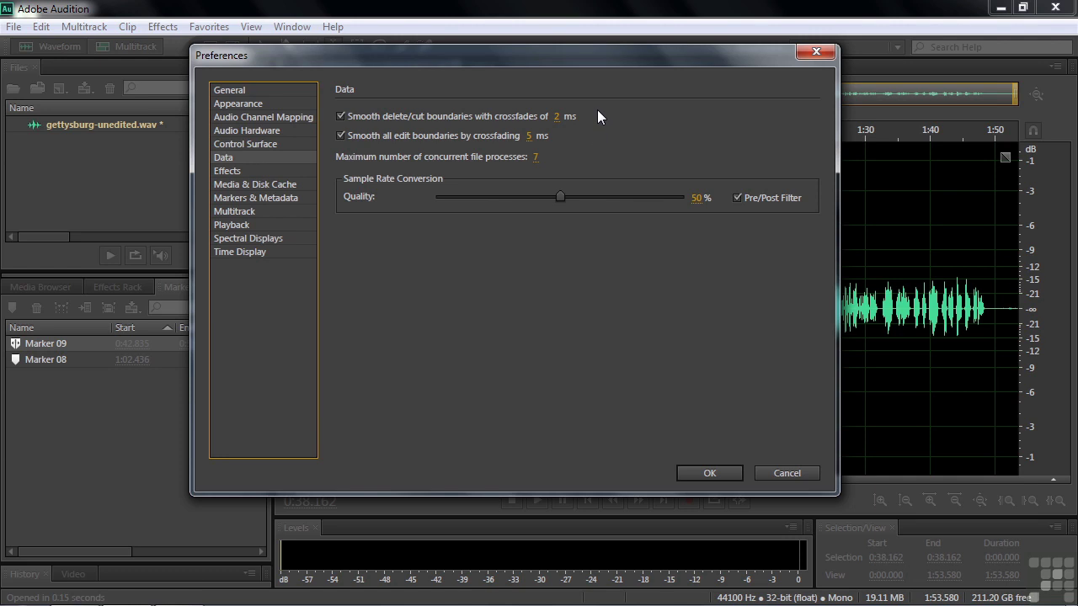
left_click(781, 473)
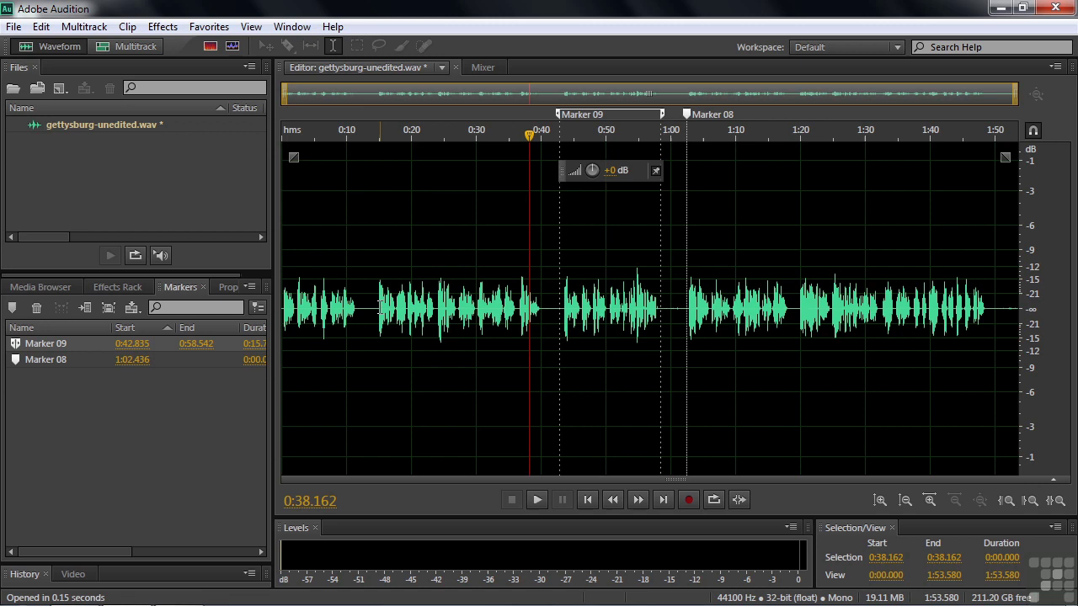
- Select 0:15.187–0:16.095, zoom to the selection, then zoom further into its start edge
left_click_drag(380, 307, 387, 312)
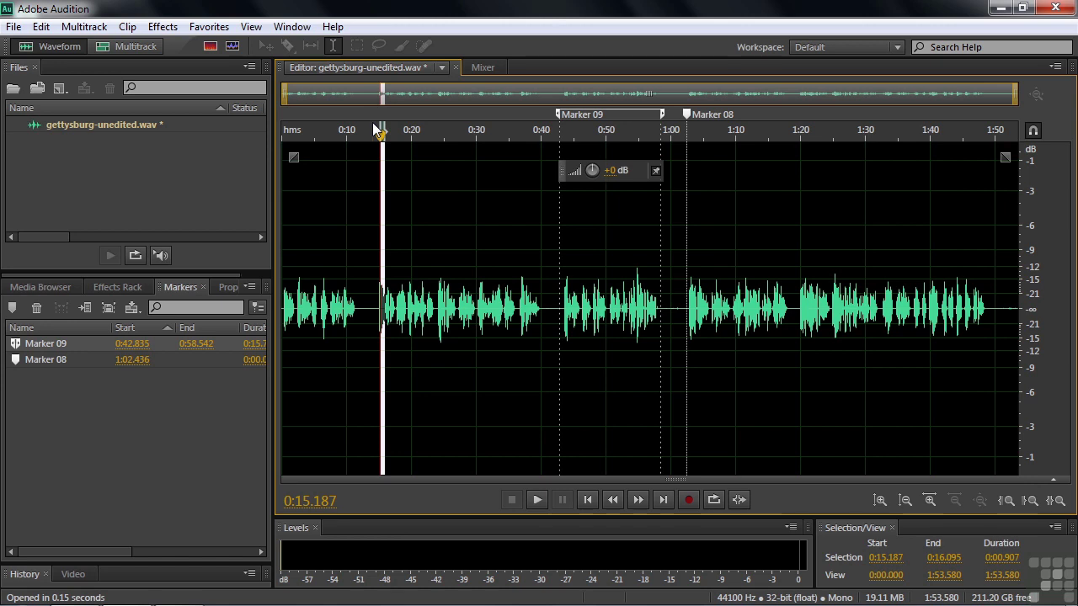
key("ctrl+alt+z")
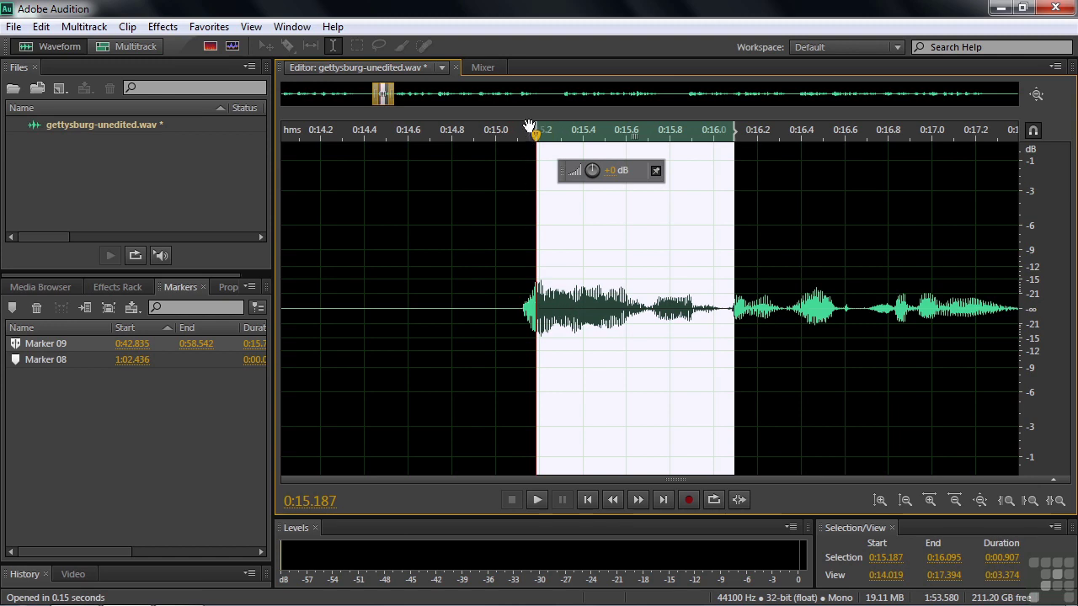
scroll(534, 135, "up", 8)
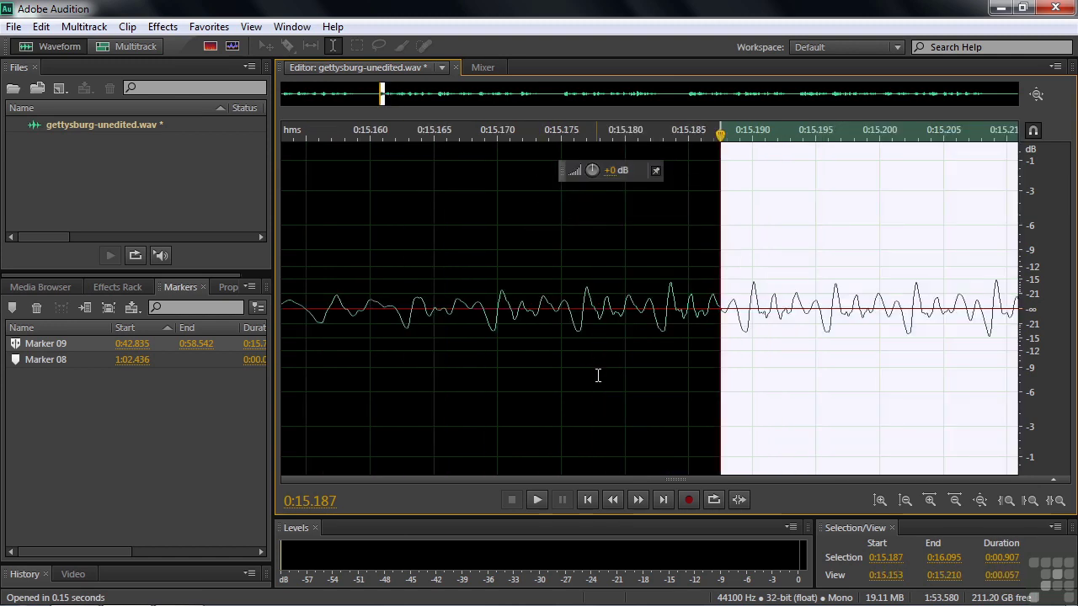